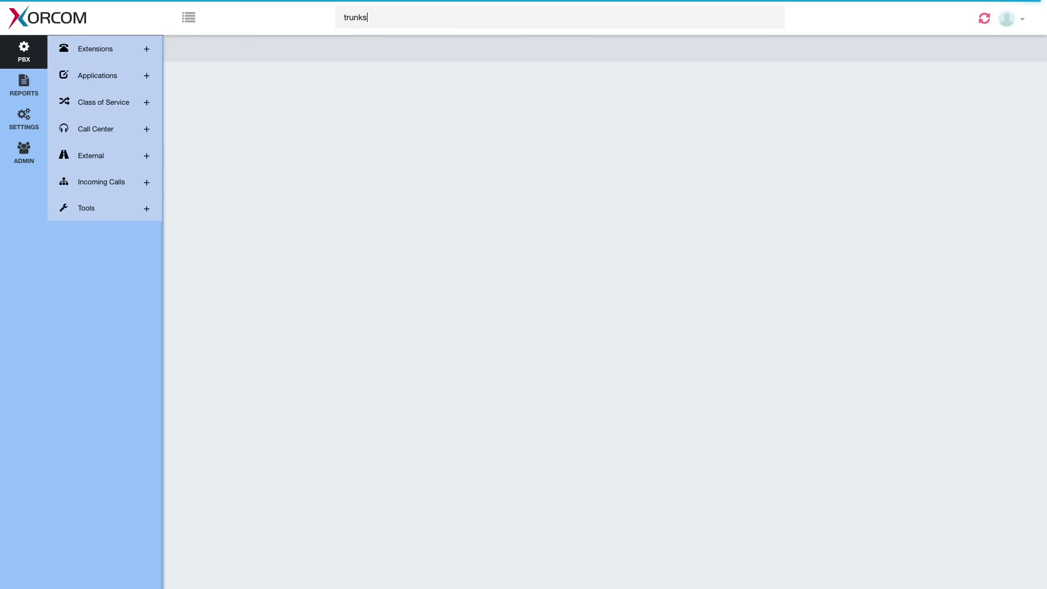
Run the global search for 'trunks'
key(Return)
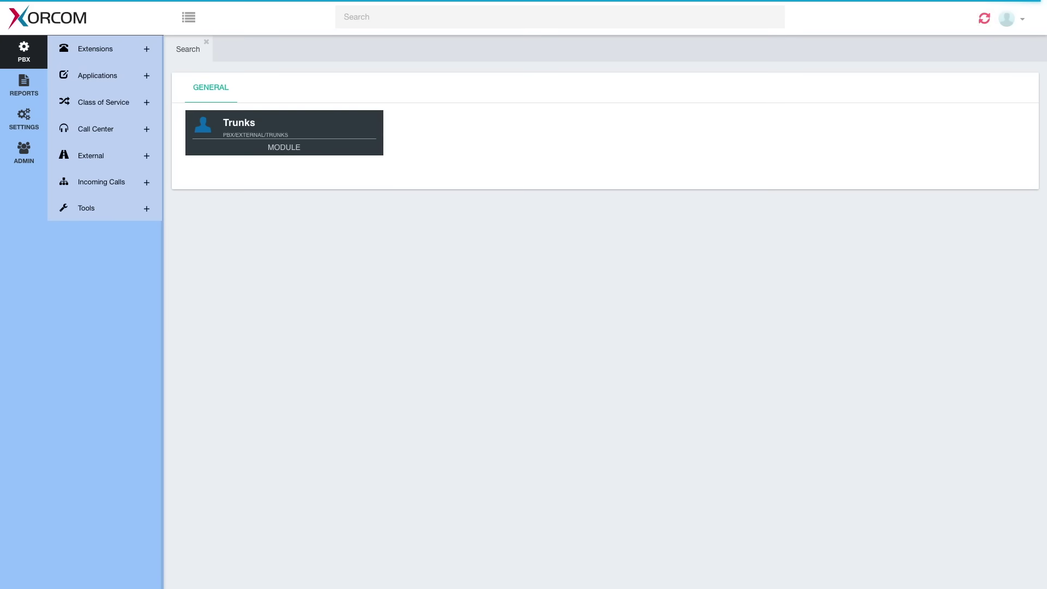
Search for 'extension' and then 'hunt' to compare the search results
text(extension)
key(Return)
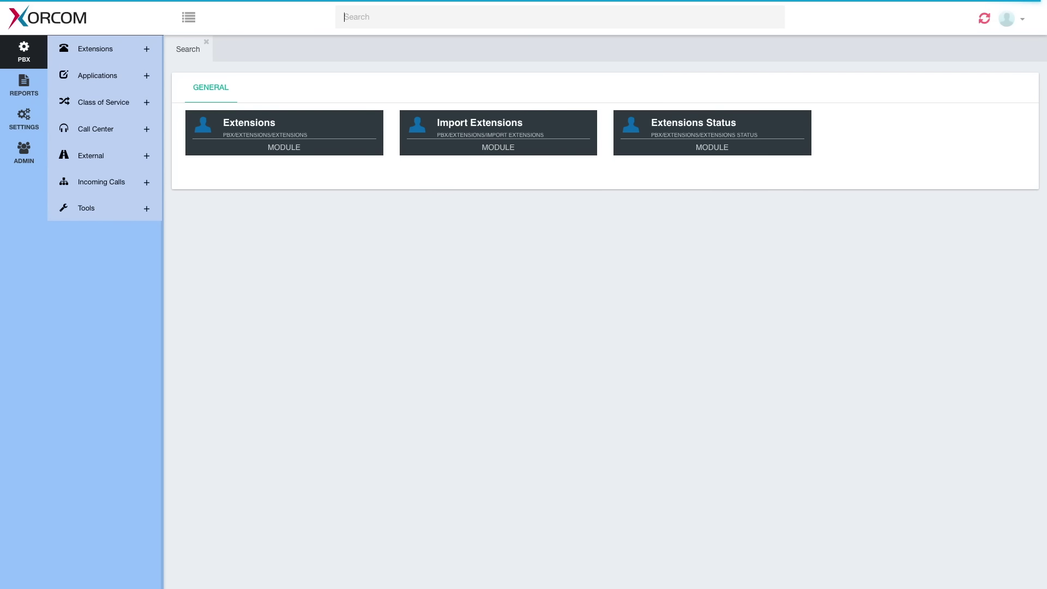
text(hunt)
key(Return)
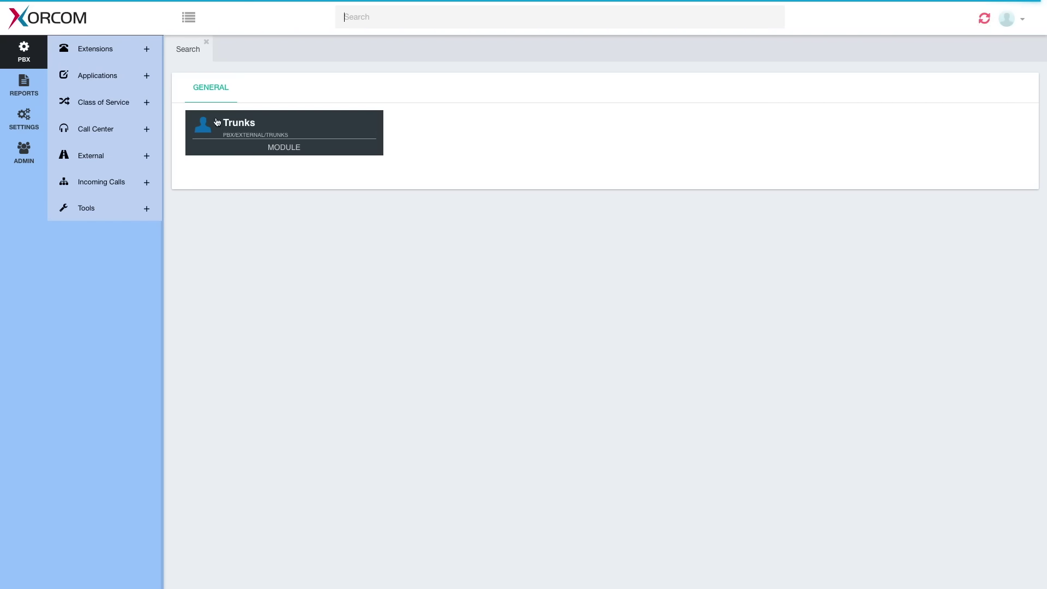
Open the Trunks module and review the TXM SIP Provider trunk settings
click(217, 122)
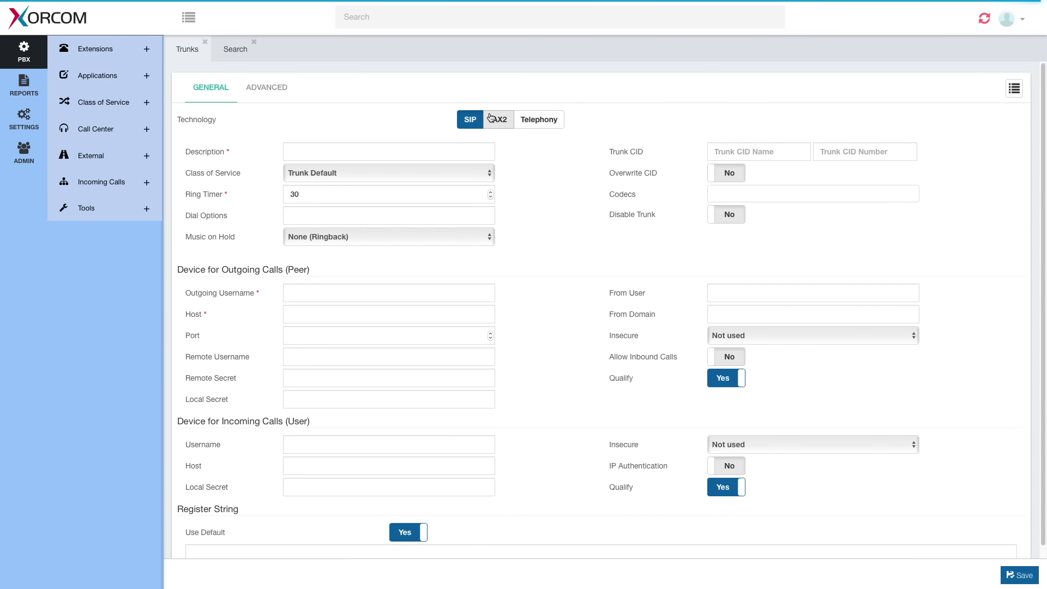
click(1014, 88)
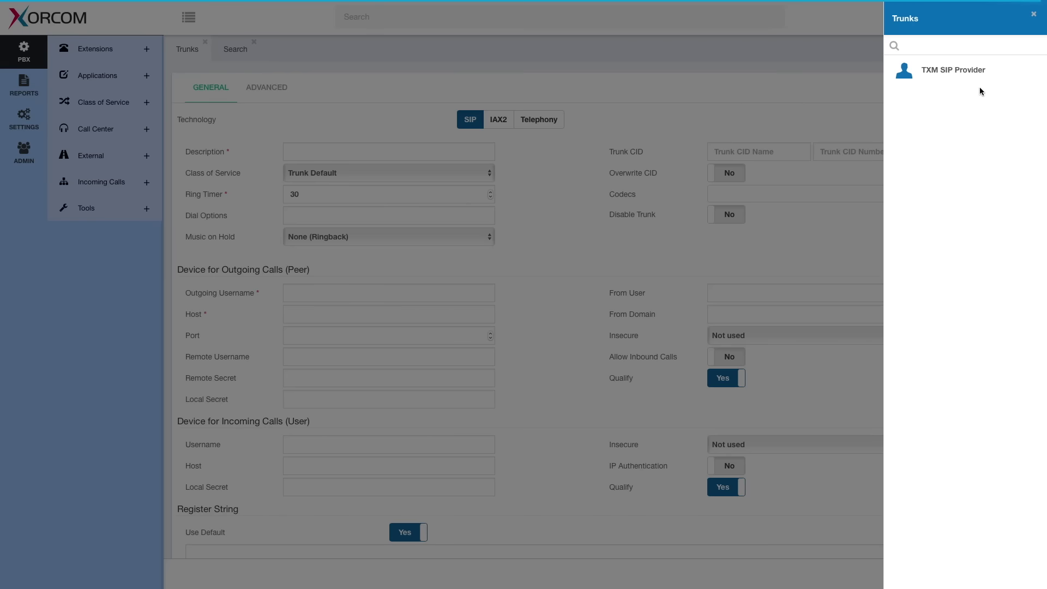
click(959, 71)
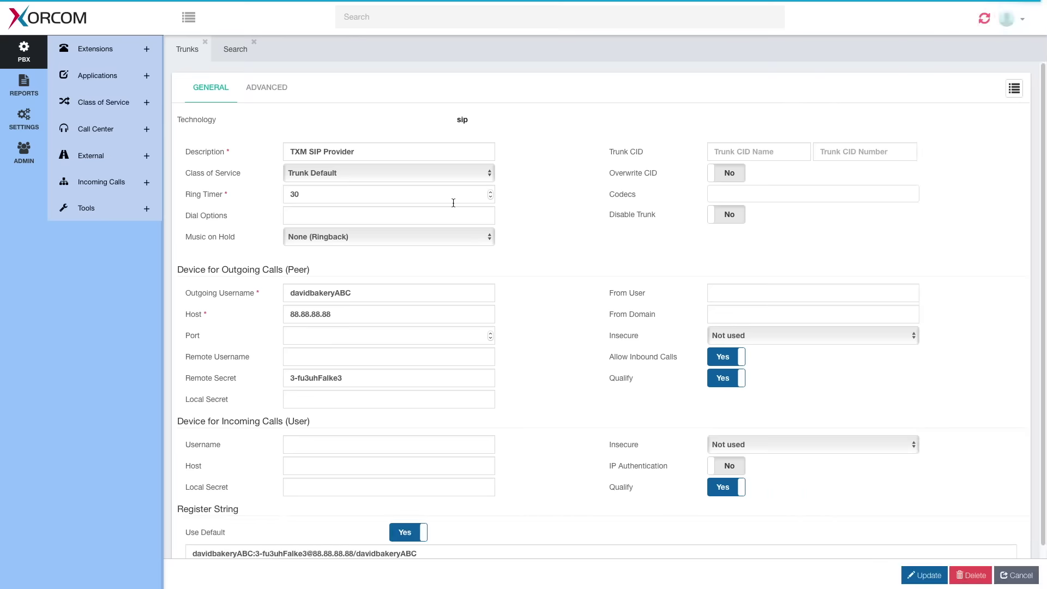
scroll(538, 206, down, 2)
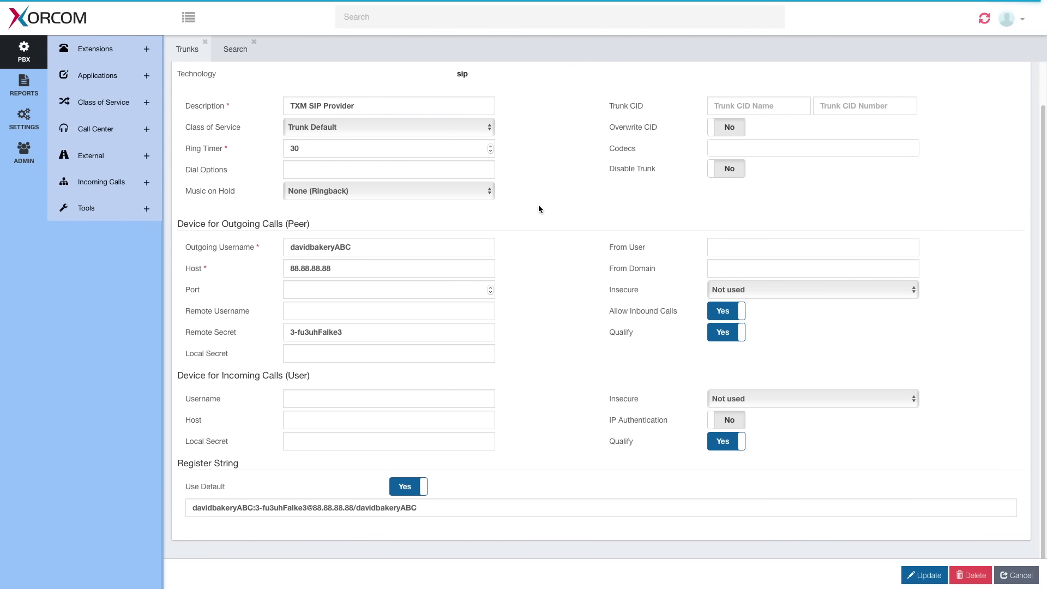
scroll(538, 205, up, 2)
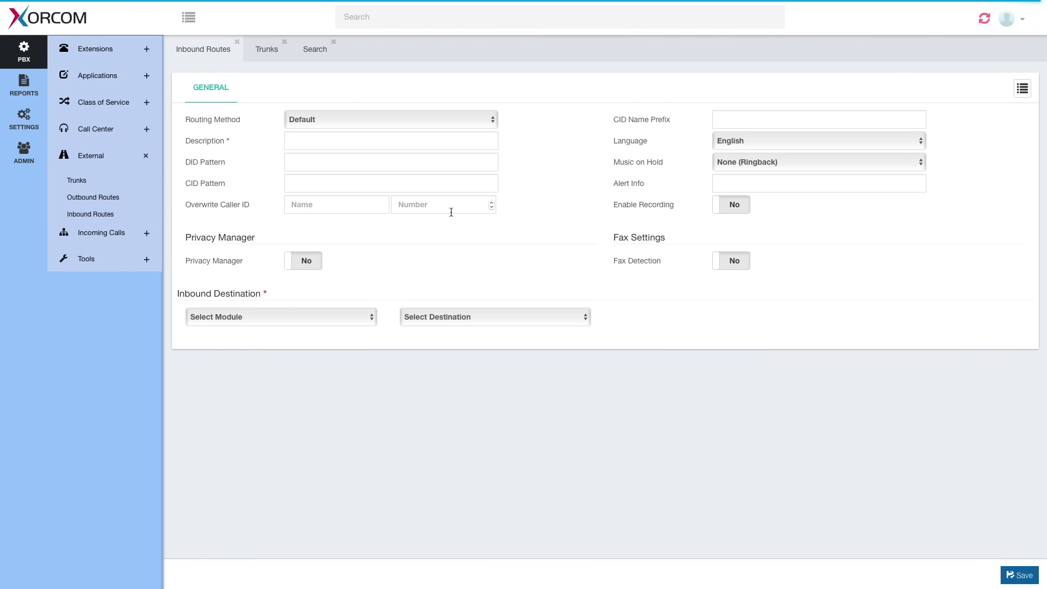
Set the inbound destination to Trunks: TXM SIP Provider and load the Main inbound route
click(298, 320)
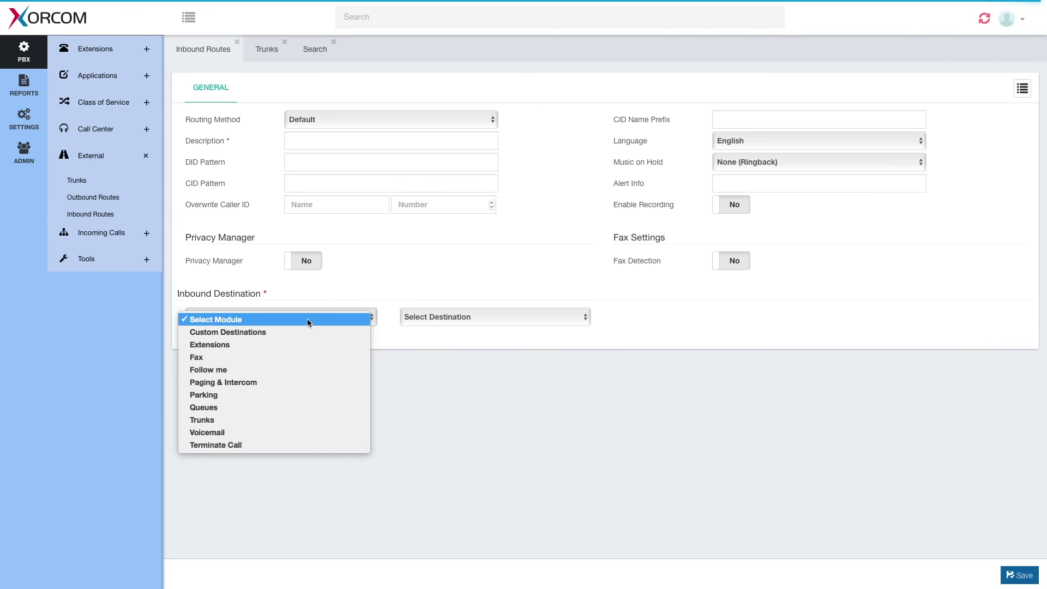
click(206, 420)
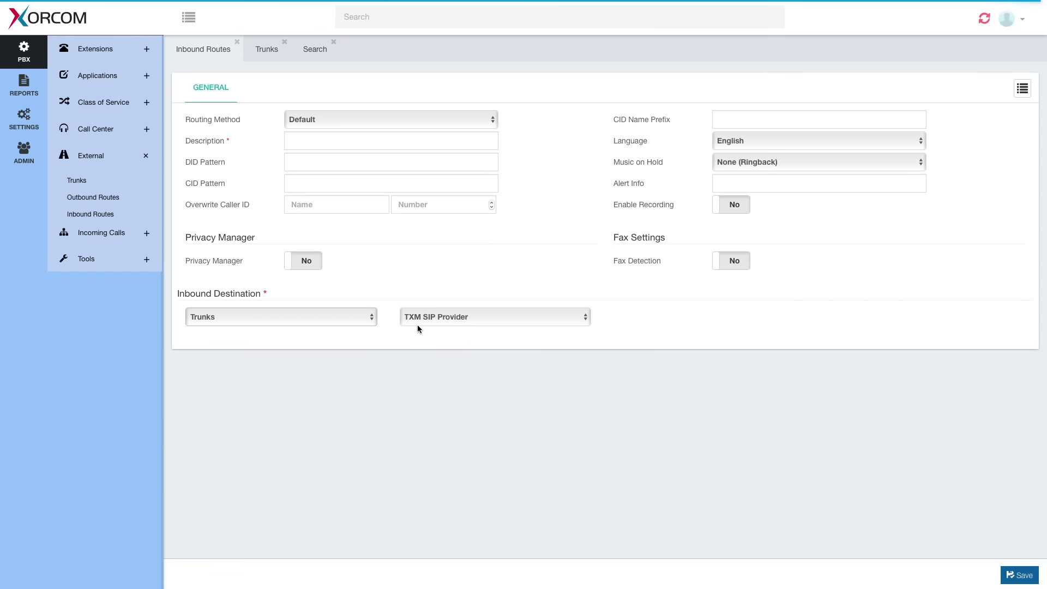
click(452, 320)
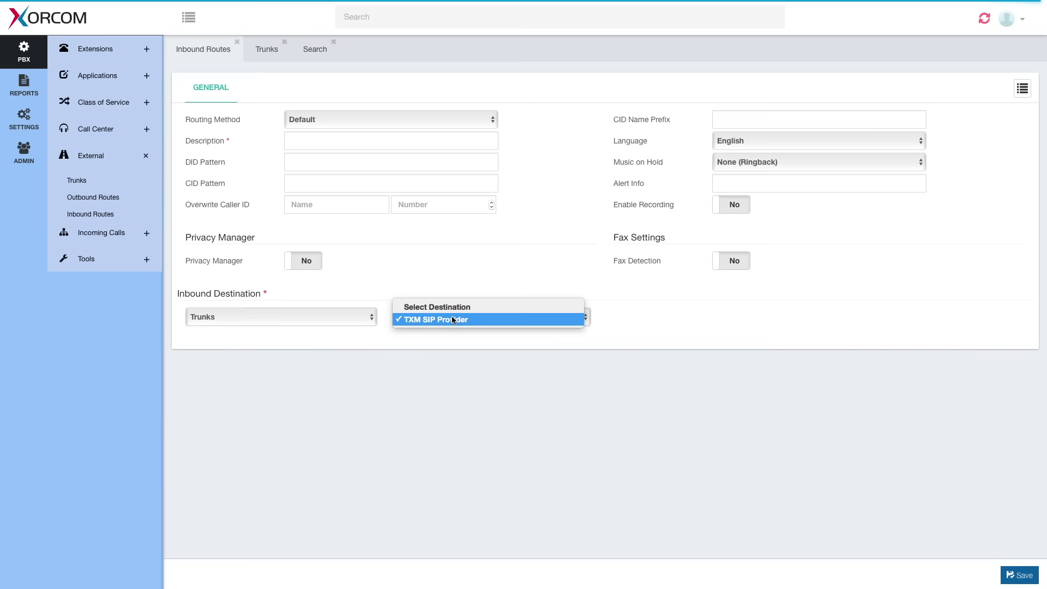
click(456, 319)
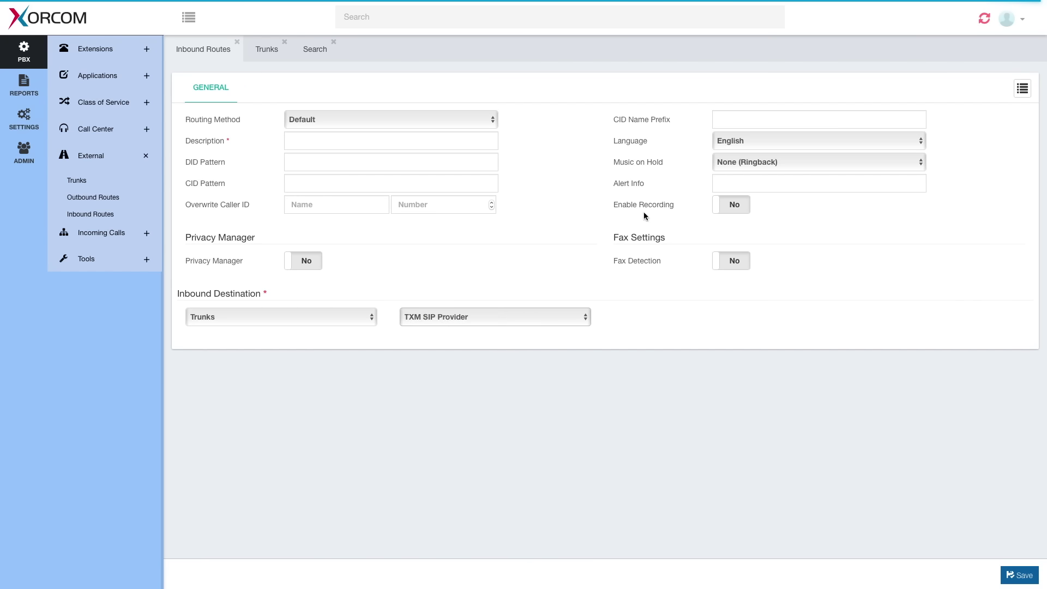
click(1024, 90)
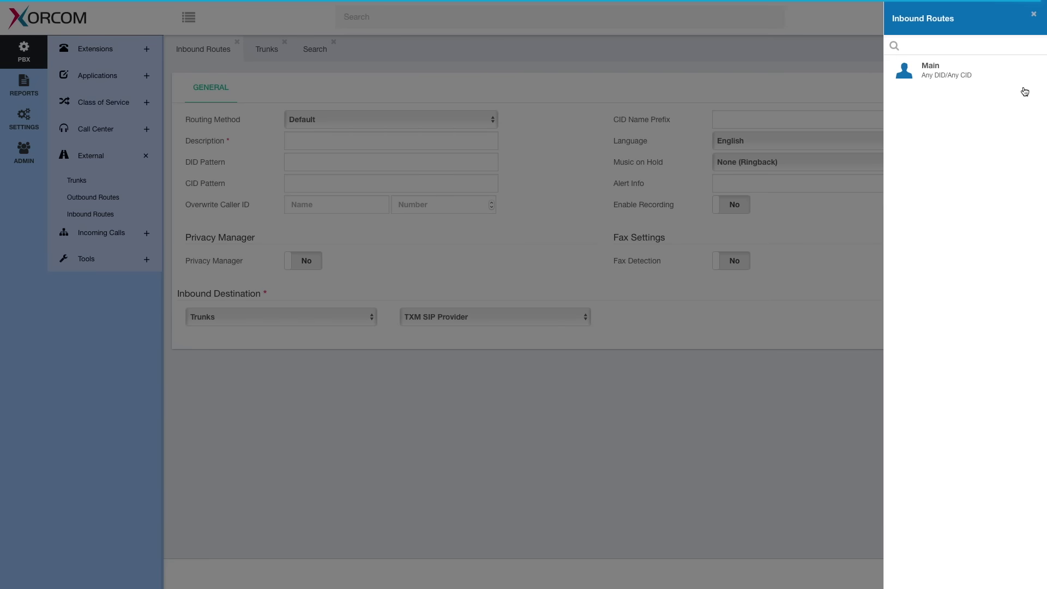
click(943, 79)
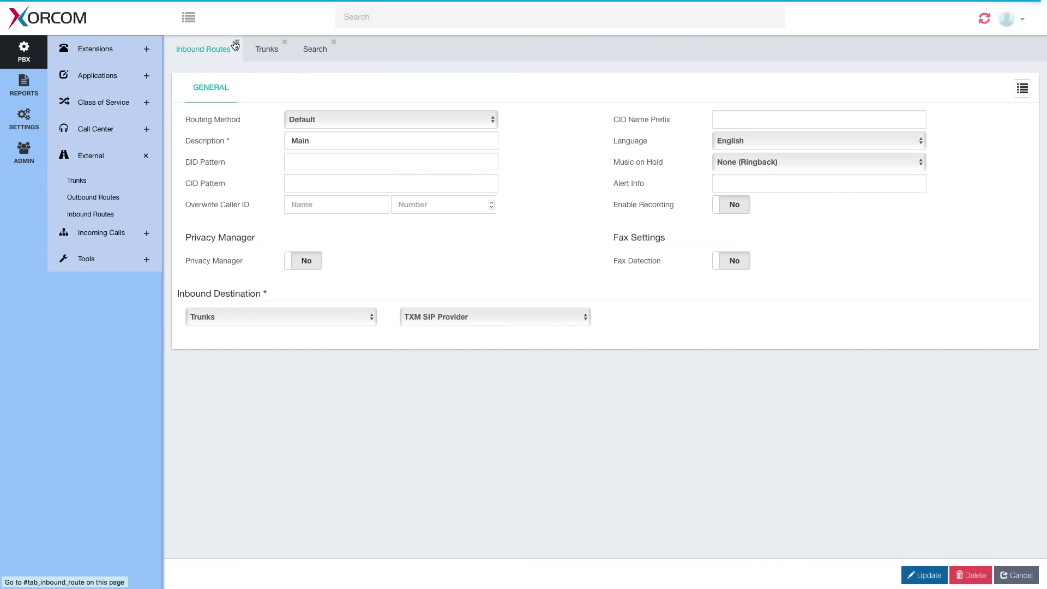
Create extension 2265 with the user's name pasted from clipboard history, and save it
click(146, 50)
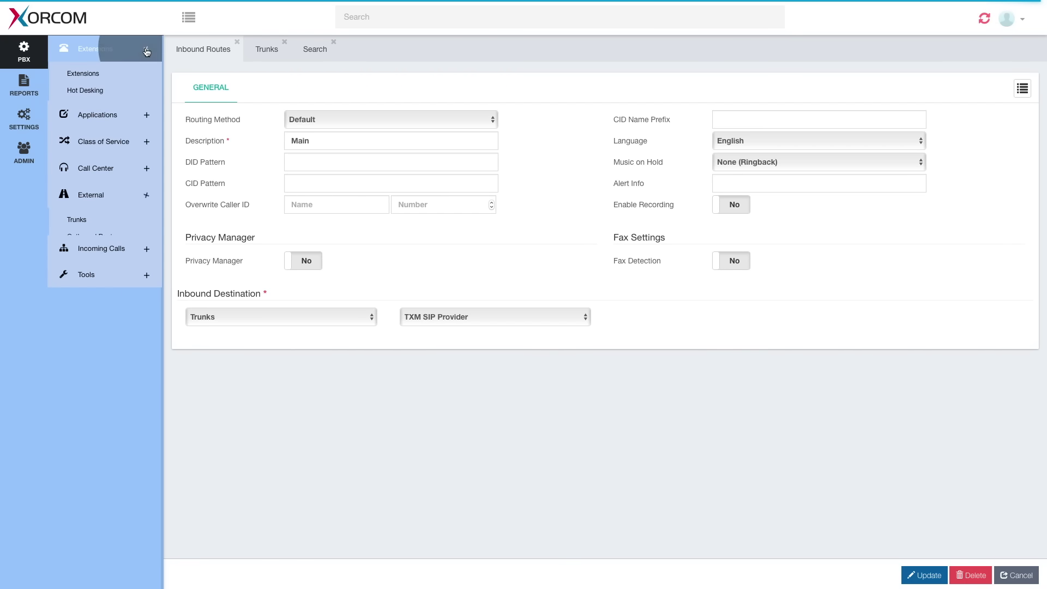
click(109, 73)
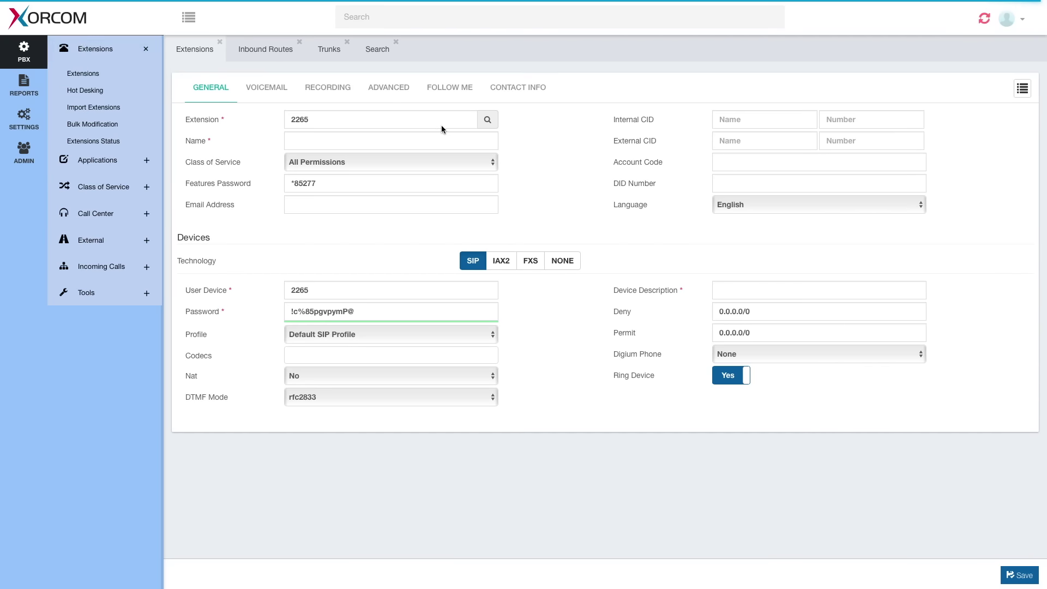
click(312, 120)
click(317, 292)
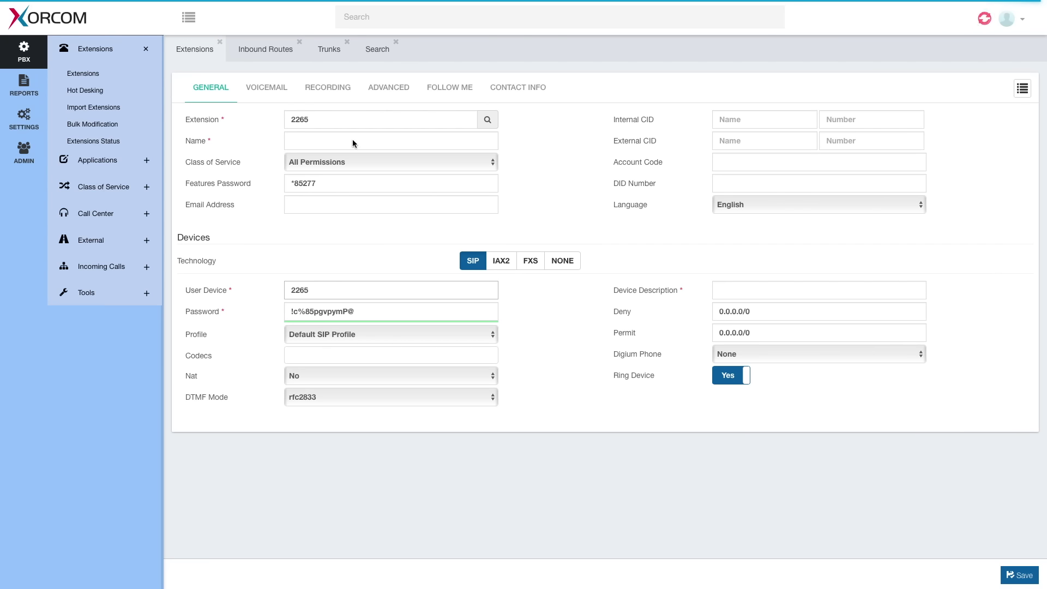
mouse_move(682, 3)
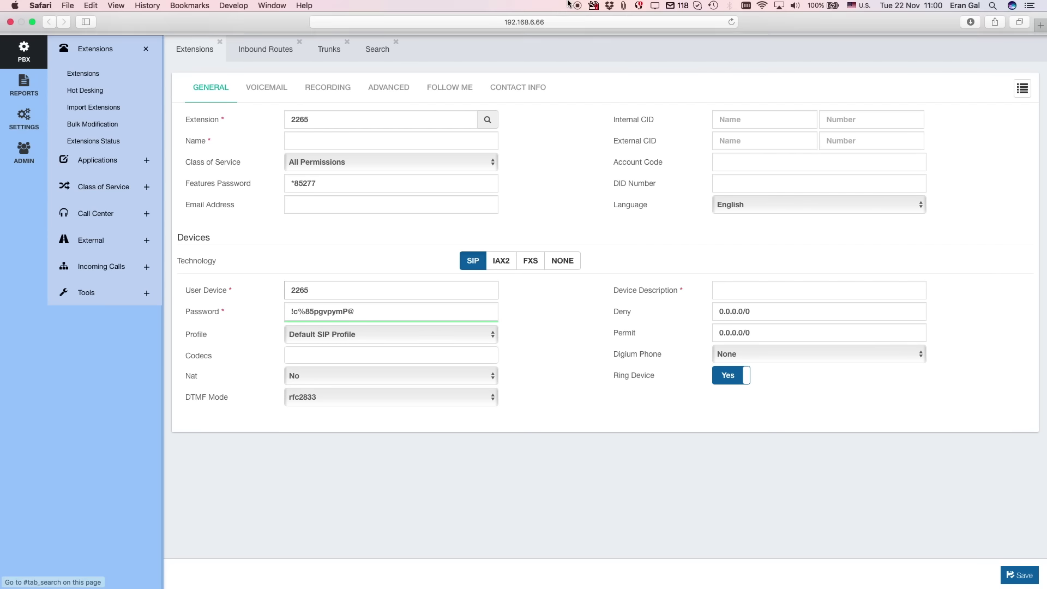
click(623, 6)
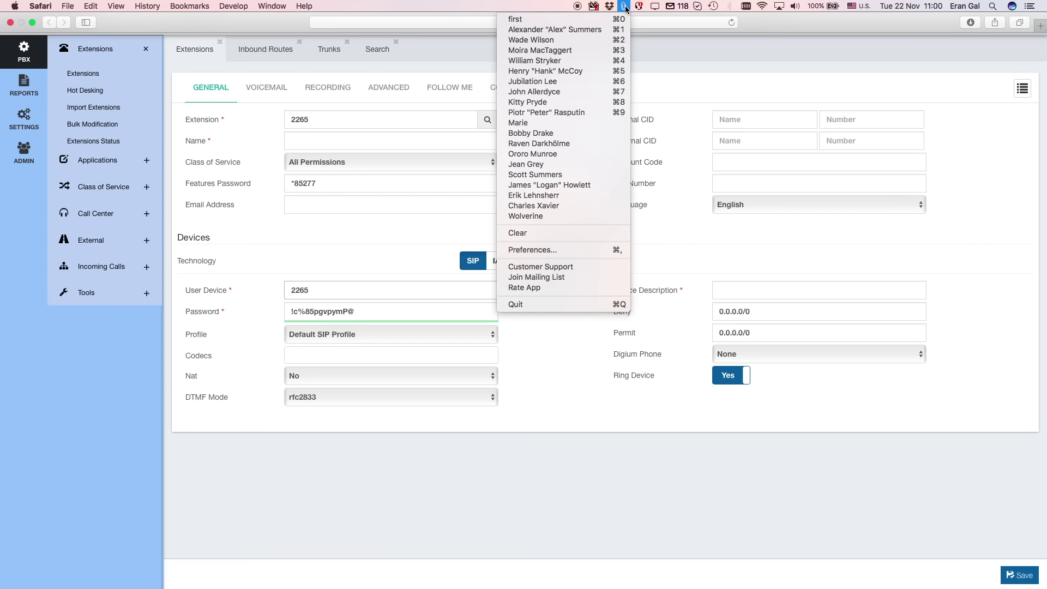
click(583, 72)
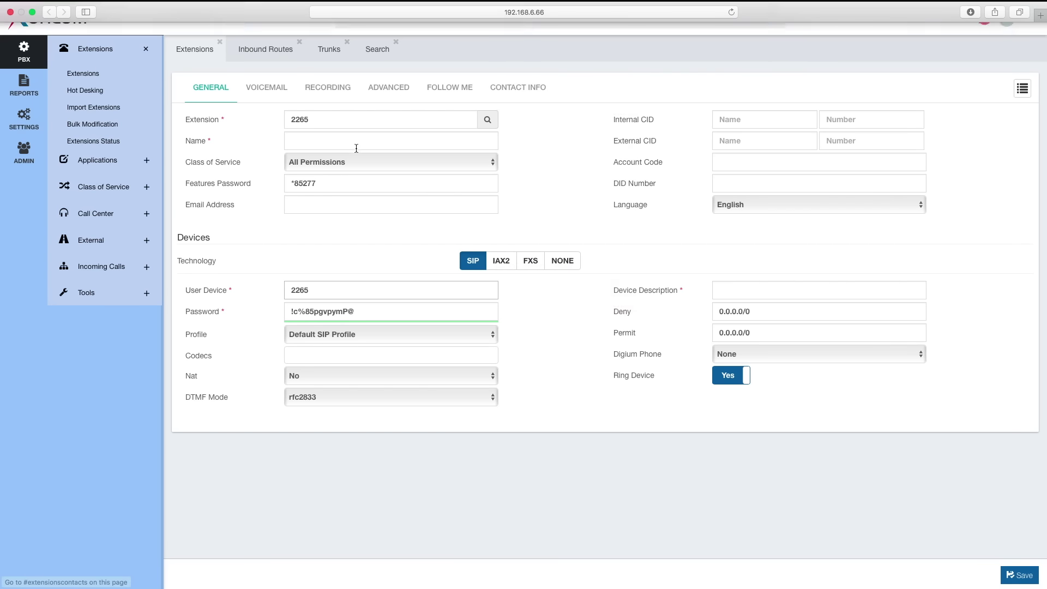
click(353, 143)
text(Henry "Hank" McCoy)
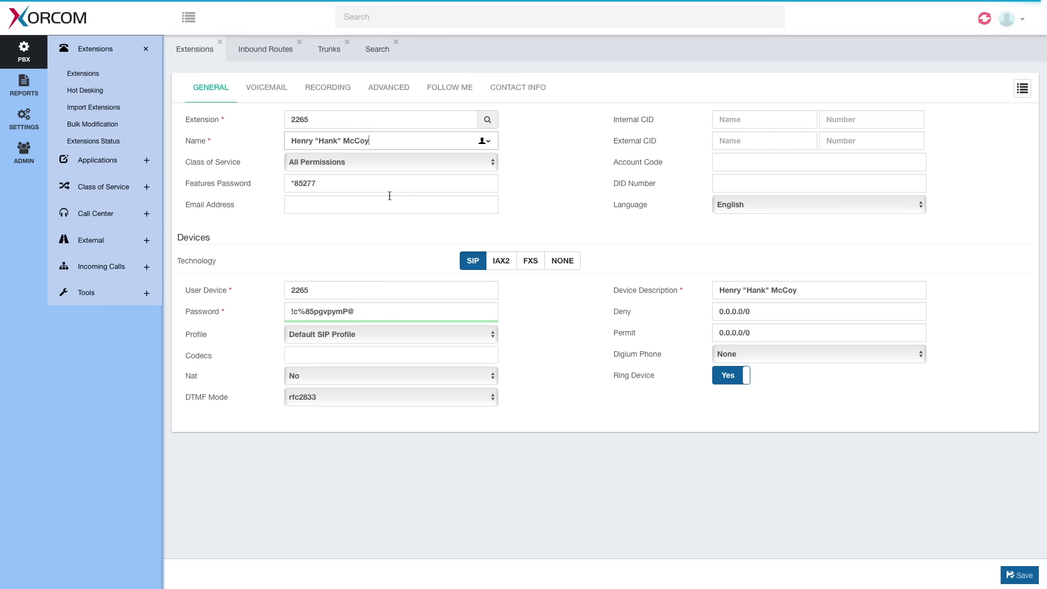
key(Return)
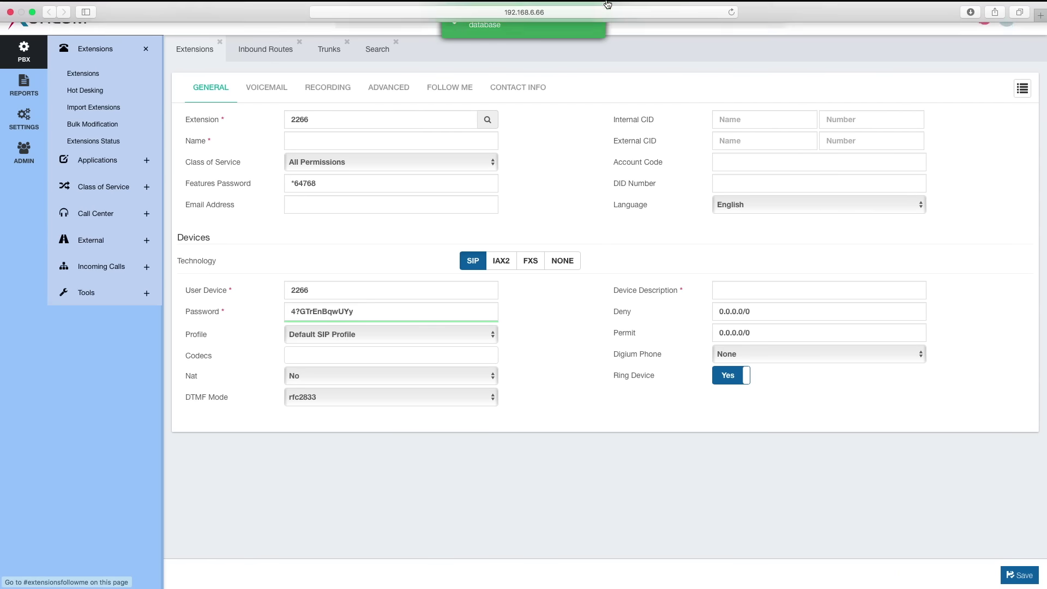
Save extension 2266 with the next user's name pasted from clipboard history
click(625, 10)
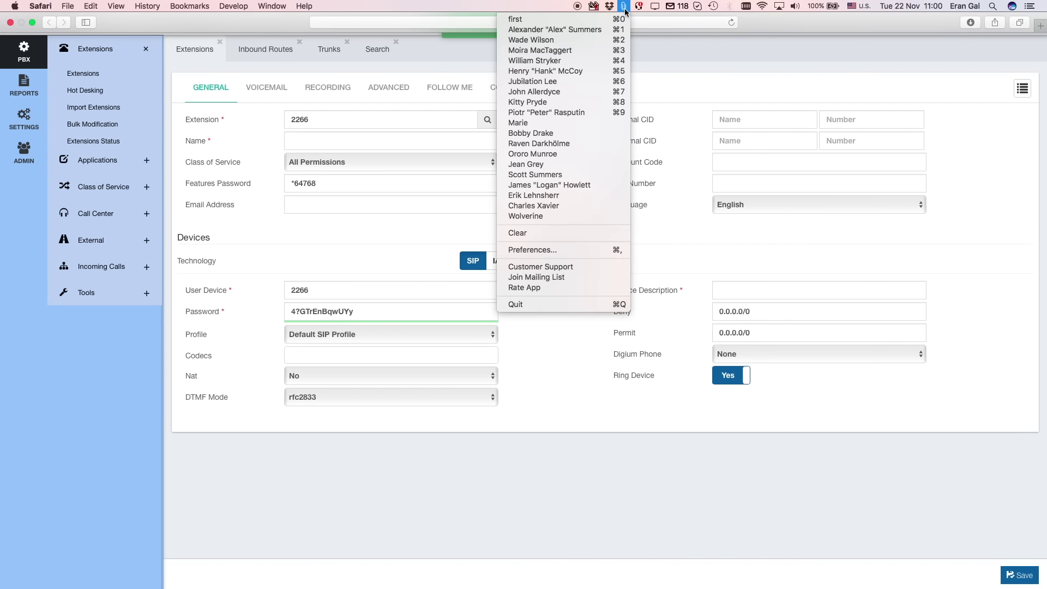
click(598, 61)
click(415, 140)
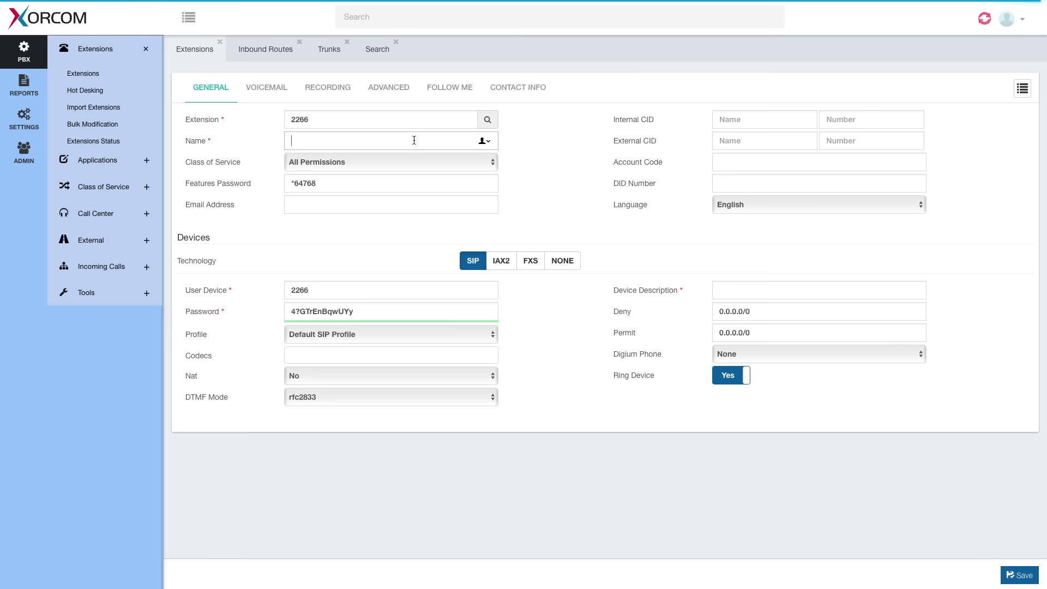
text(William Stryker)
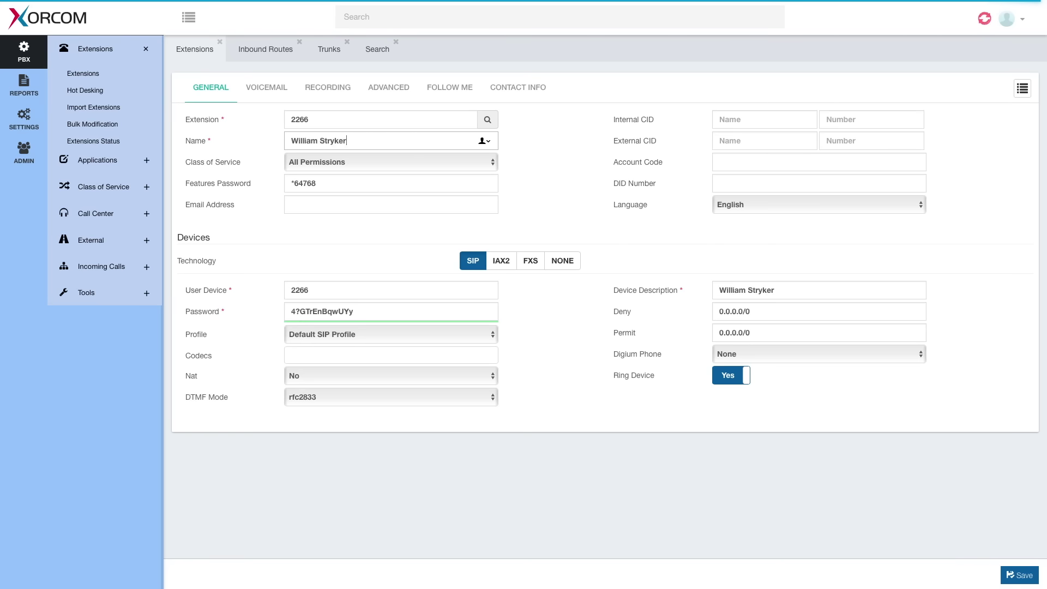
key(Return)
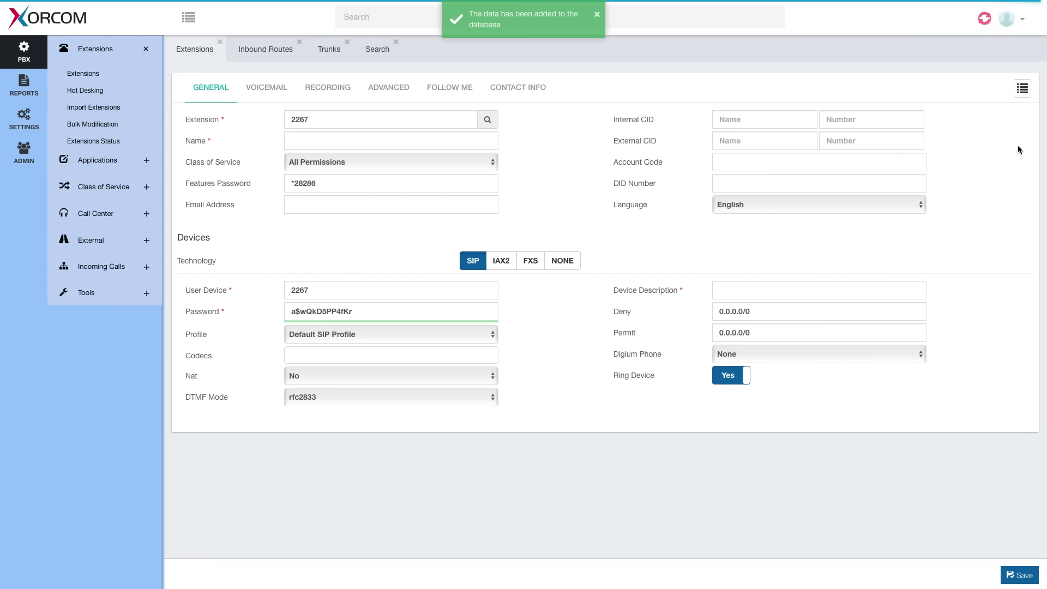
Search the extensions list by the user's name and open extension 2265 for editing
click(1022, 89)
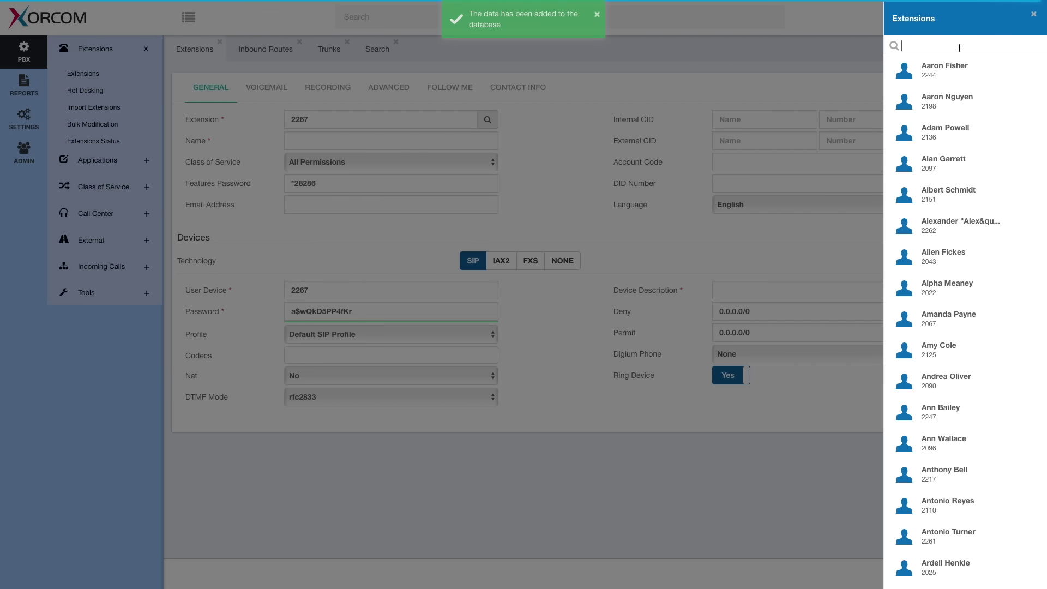
text(hank)
click(961, 70)
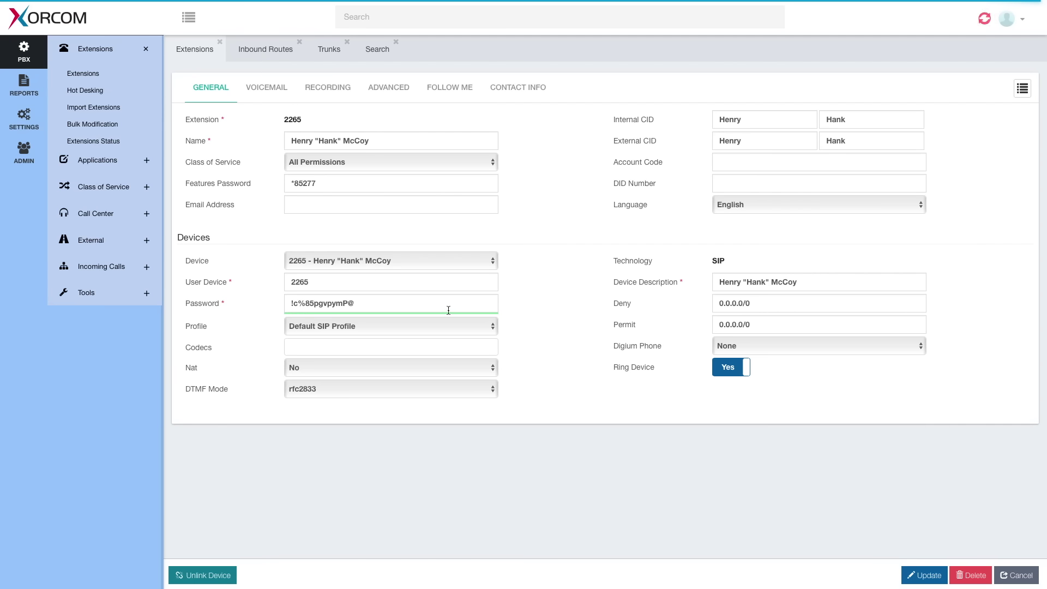
mouse_move(277, 309)
Replace extension 2265's generated device password with a new, manually typed strong password
drag(288, 305, 361, 312)
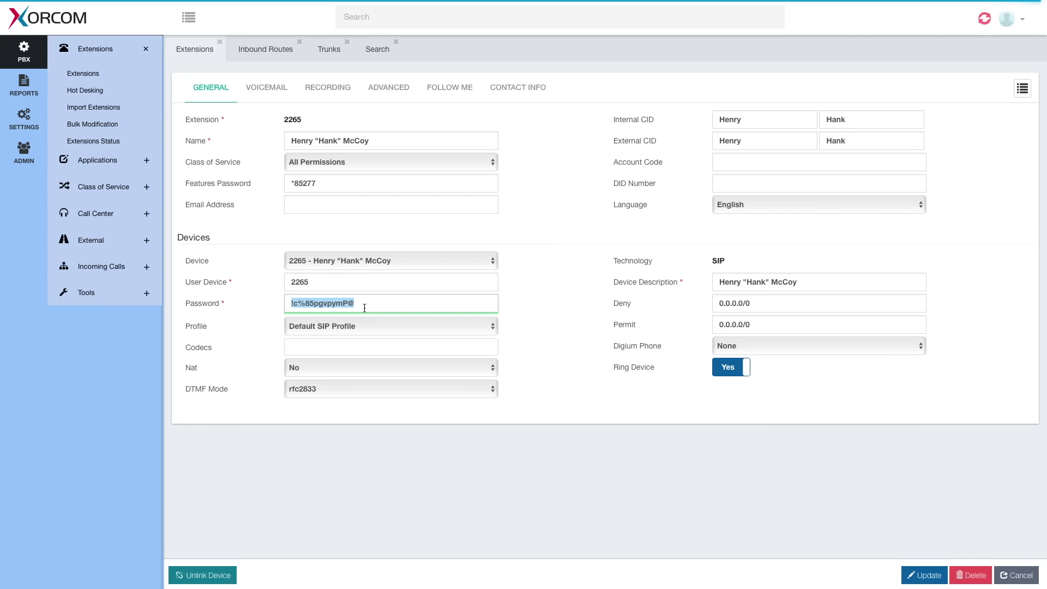
key(BackSpace)
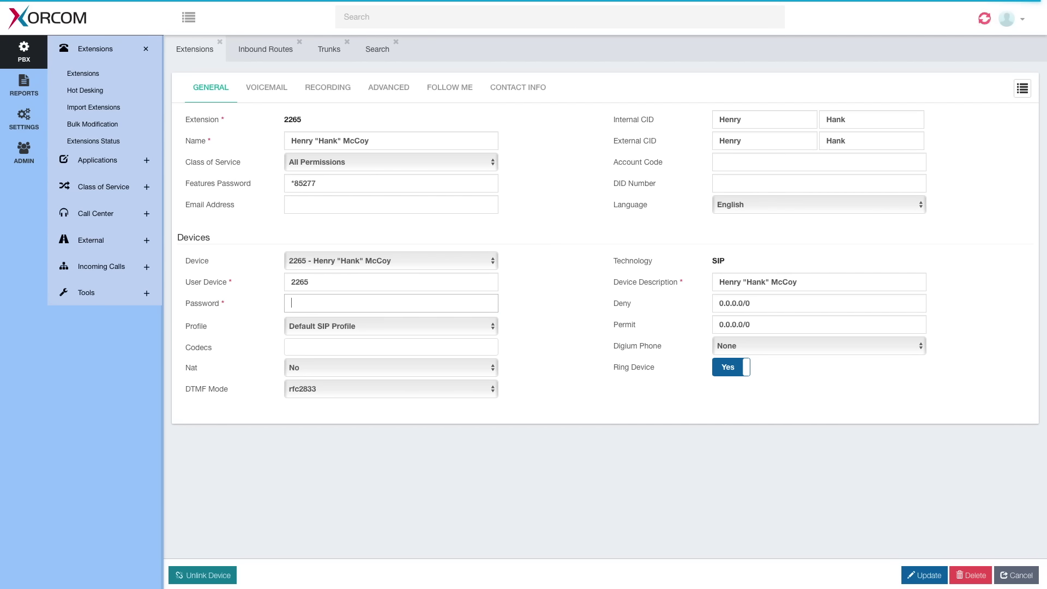
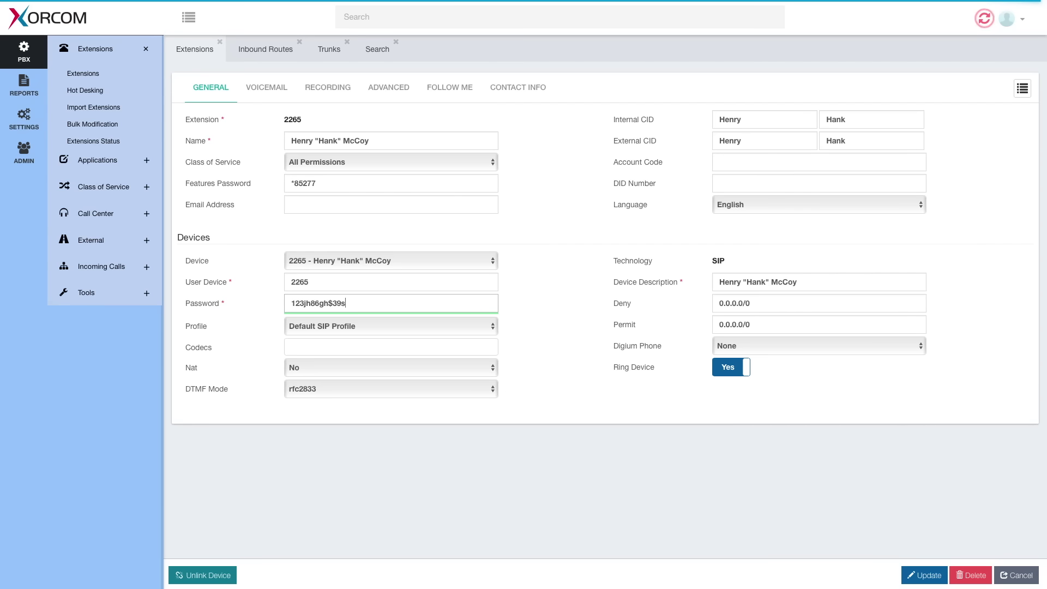
Open the PBX Status Report and review its Registrations, Peers, Hints, Voicemail and Queues sections
click(24, 85)
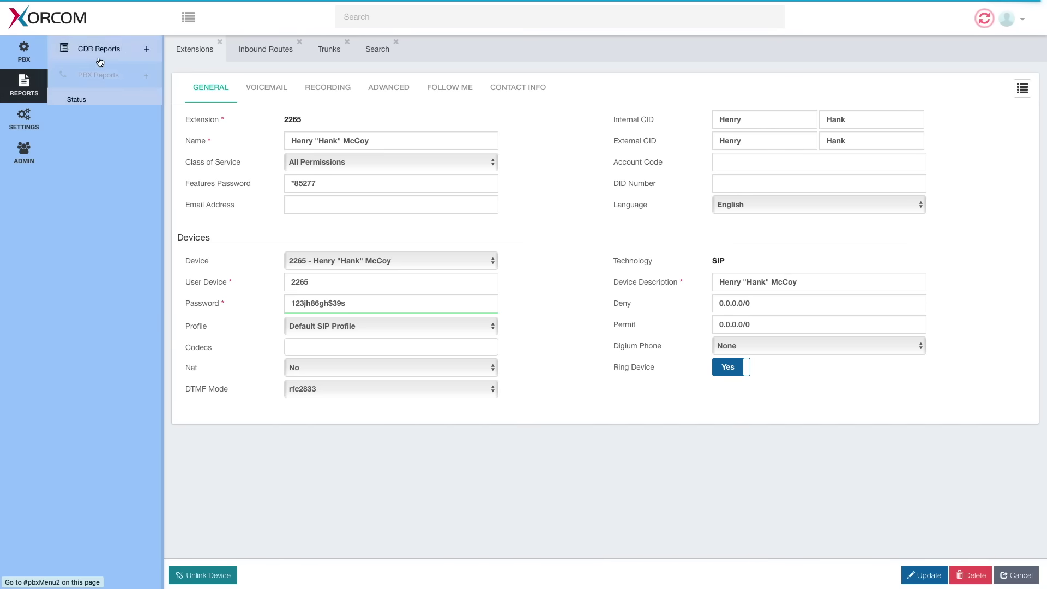
click(76, 105)
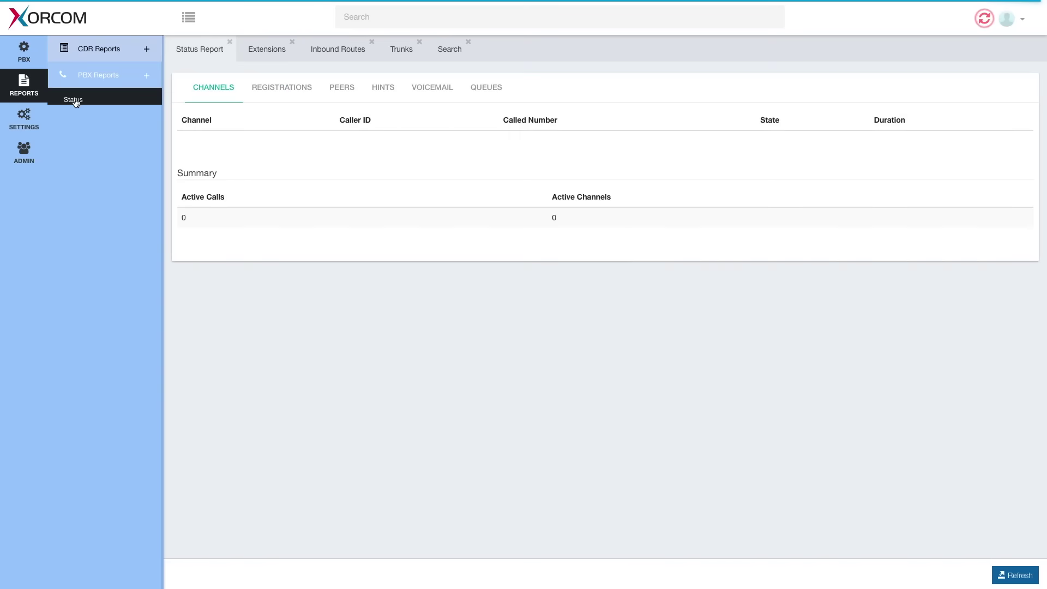
click(286, 88)
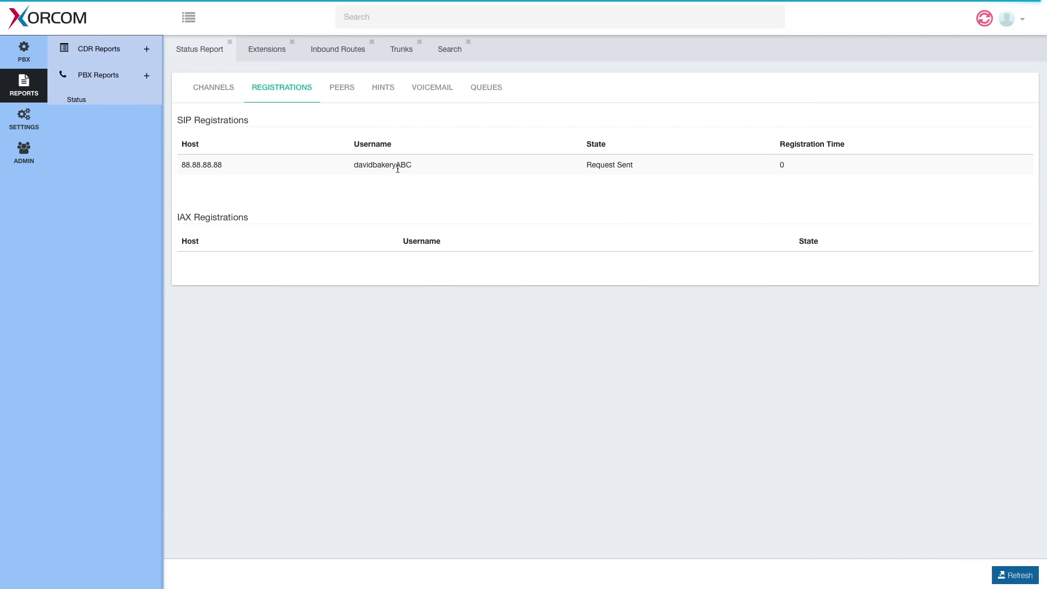
click(346, 87)
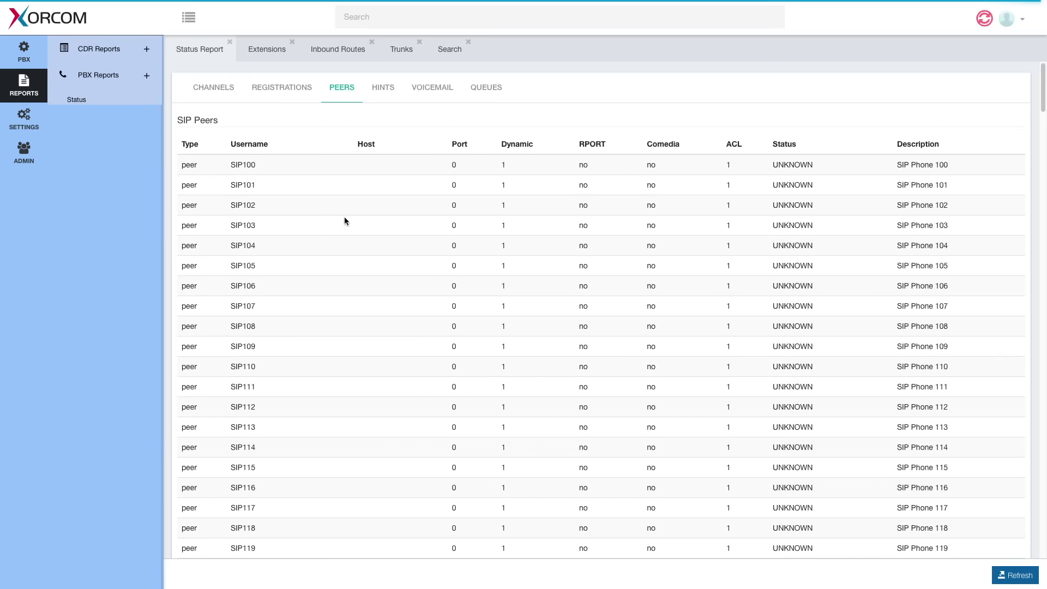
scroll(345, 219, down, 15)
scroll(345, 221, down, 12)
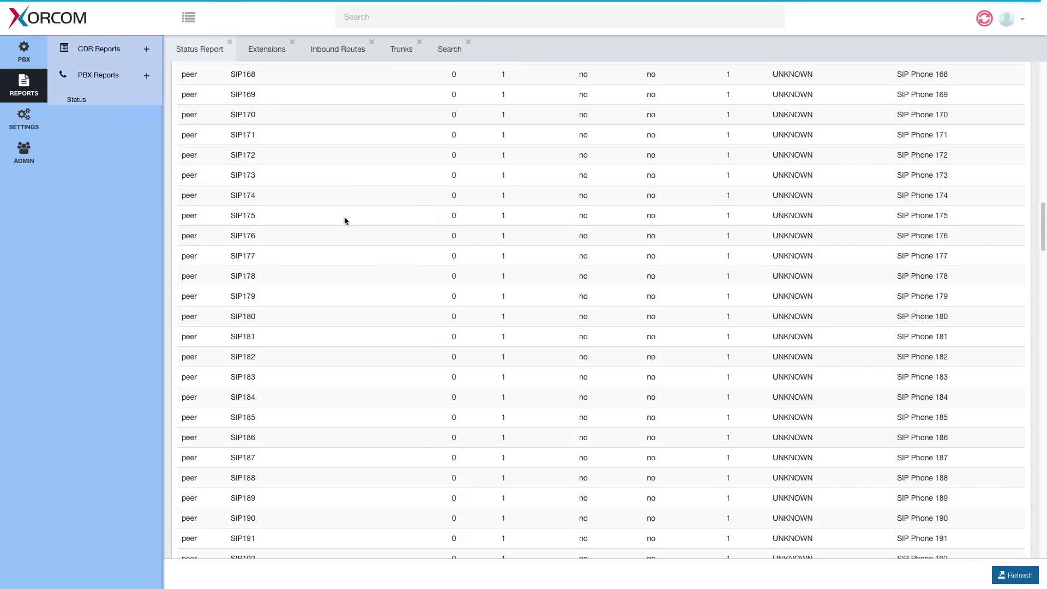
scroll(345, 221, up, 20)
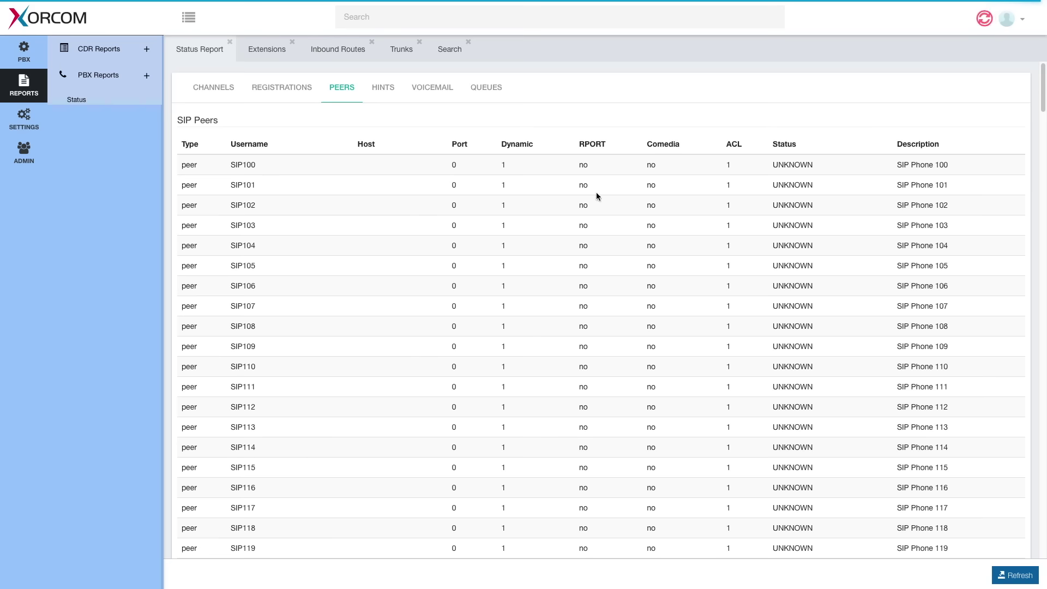
click(389, 85)
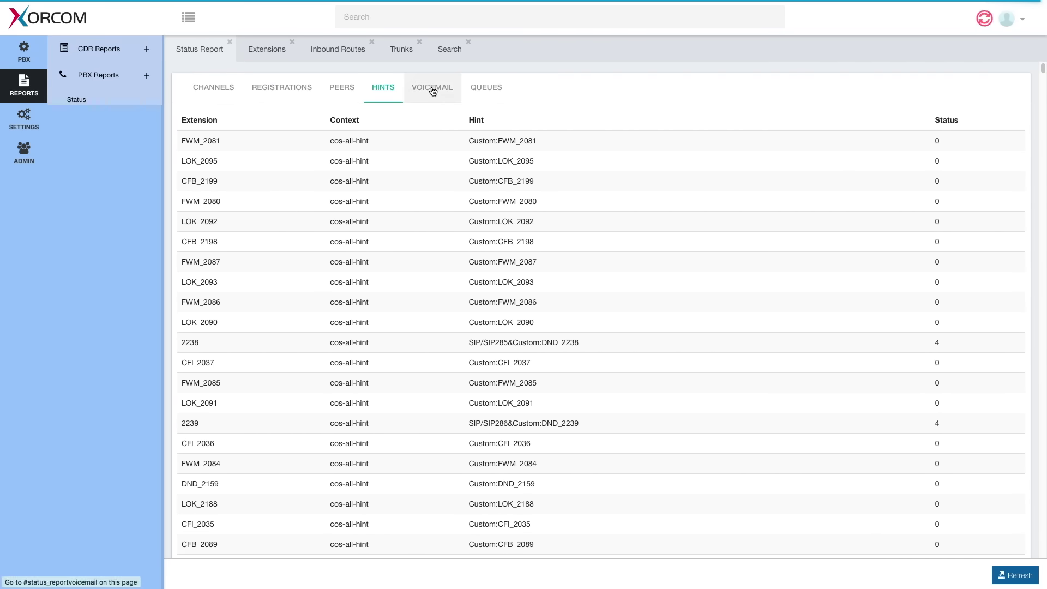
click(432, 90)
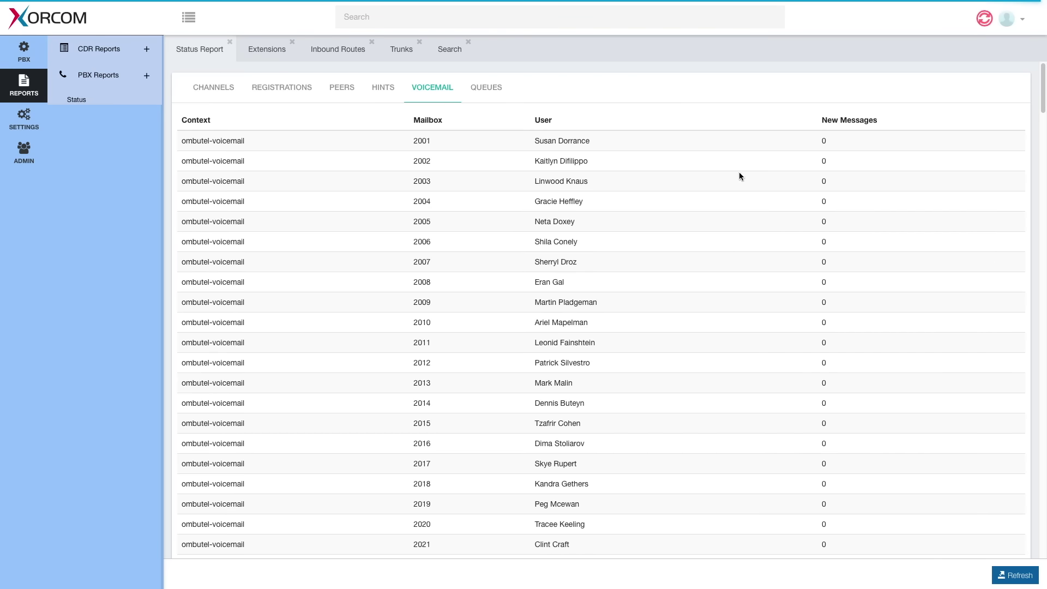
click(473, 87)
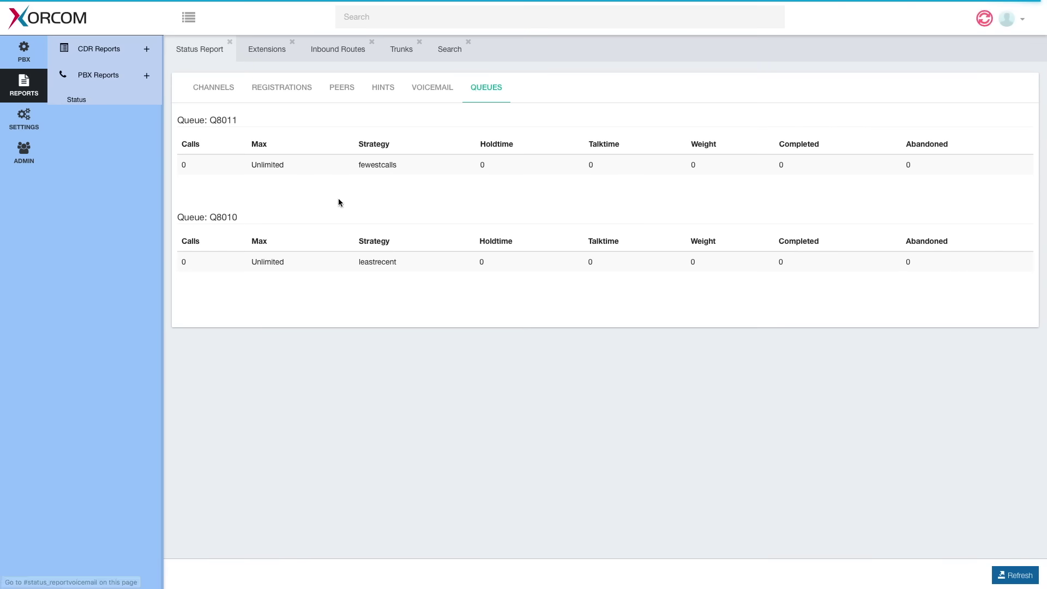